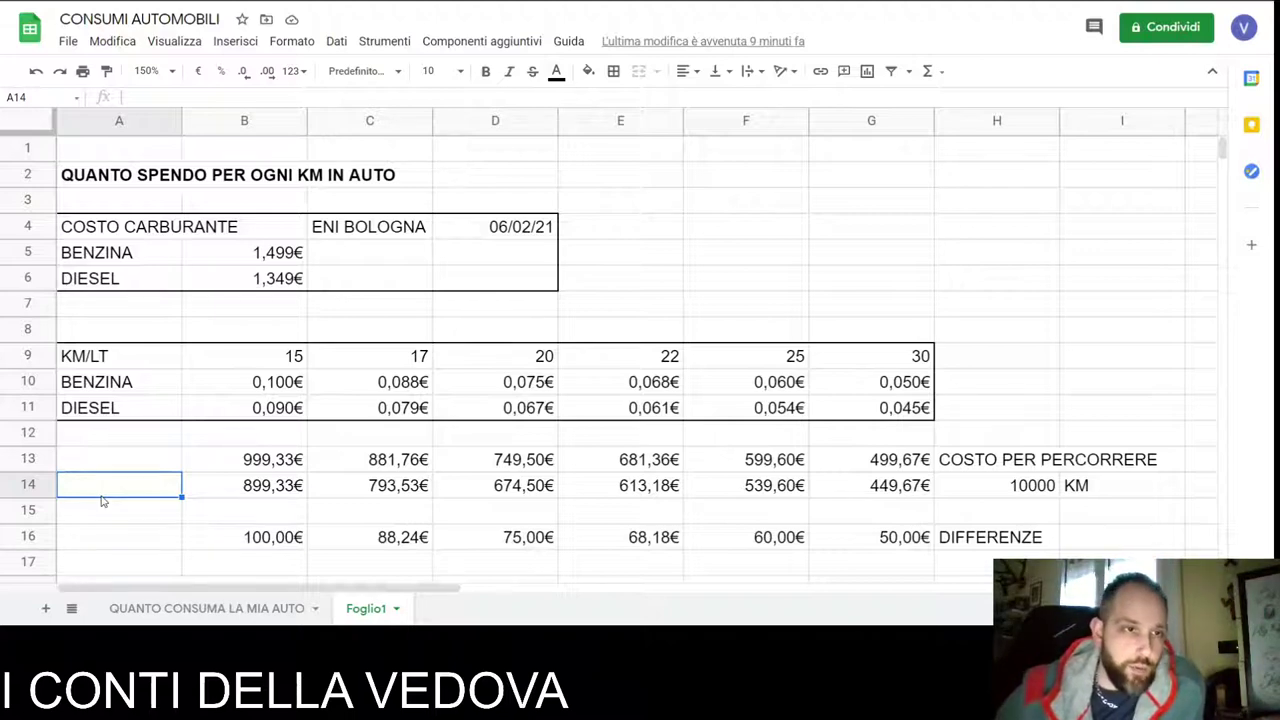
# Review the COSTO CARBURANTE table, including the station, the date, and the BENZINA and DIESEL prices.
pyautogui.click(139, 224)
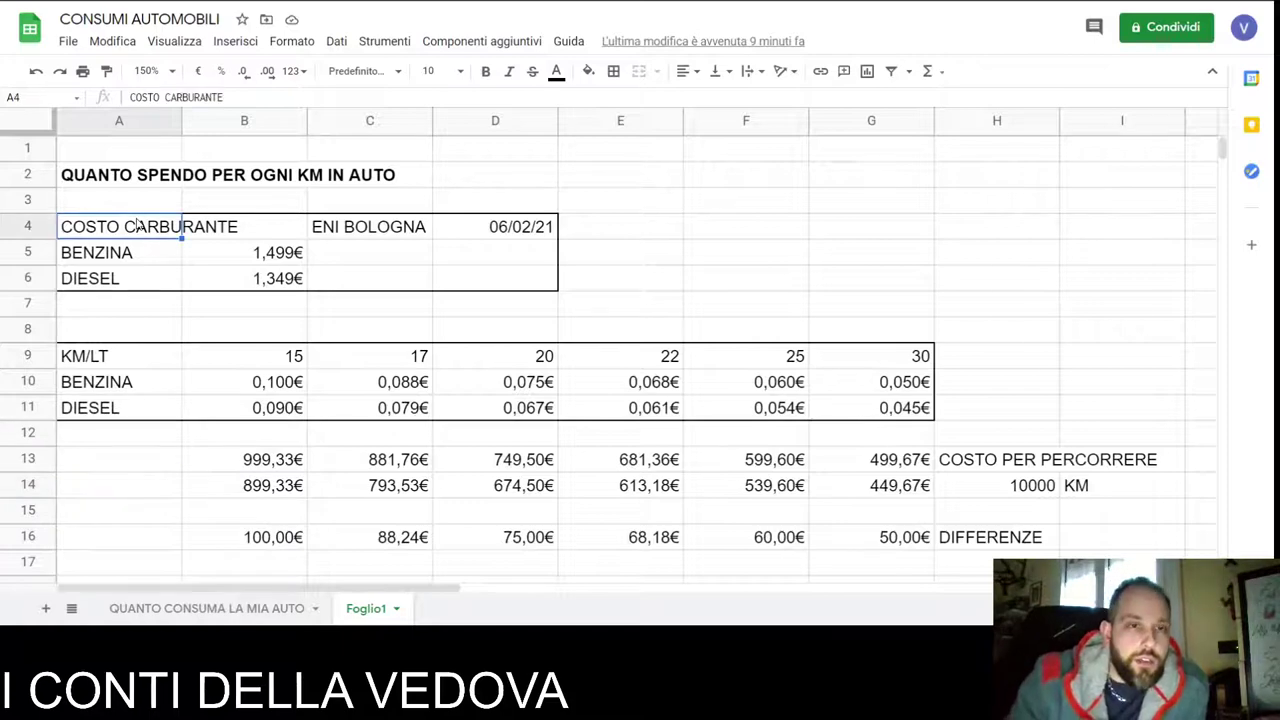
pyautogui.click(358, 228)
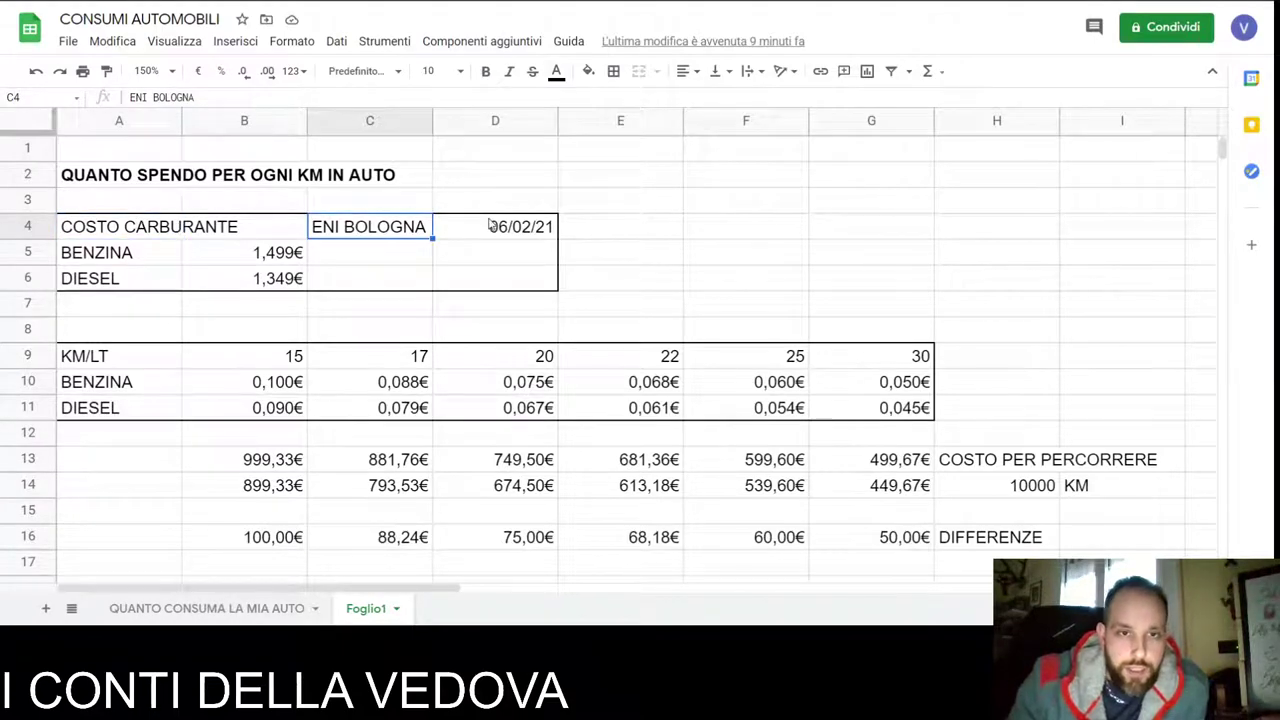
pyautogui.click(490, 226)
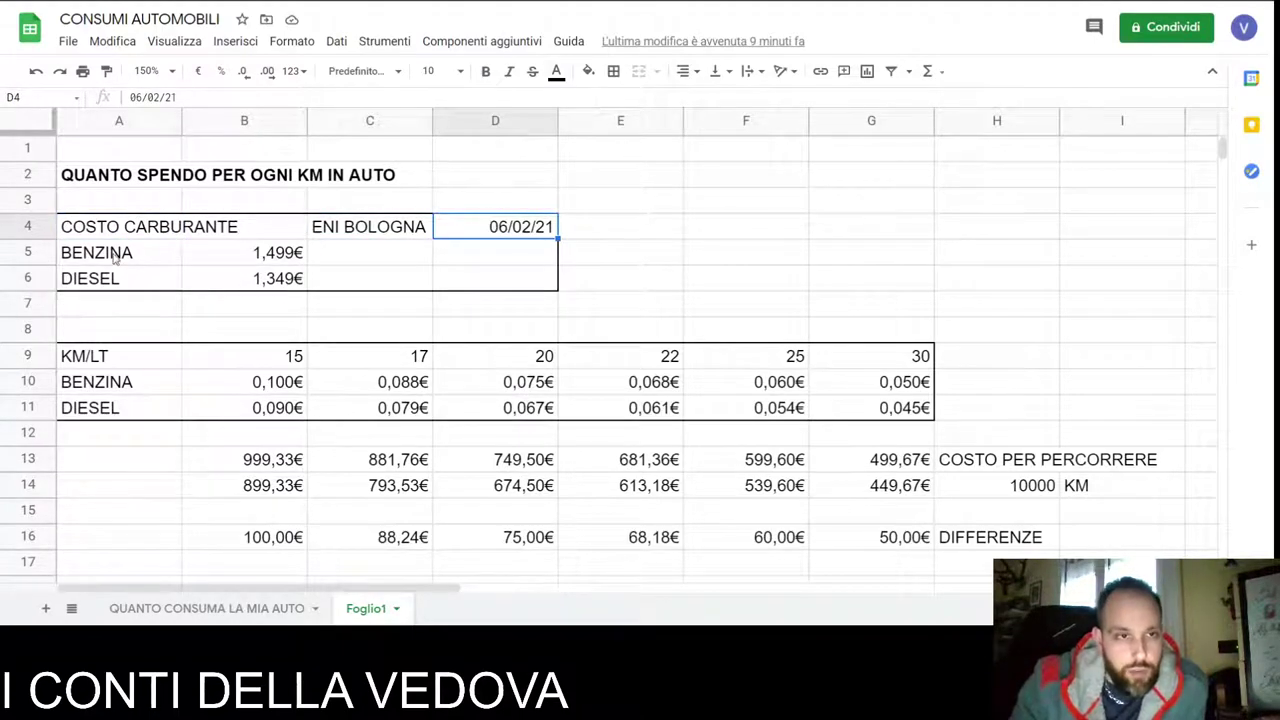
pyautogui.click(260, 249)
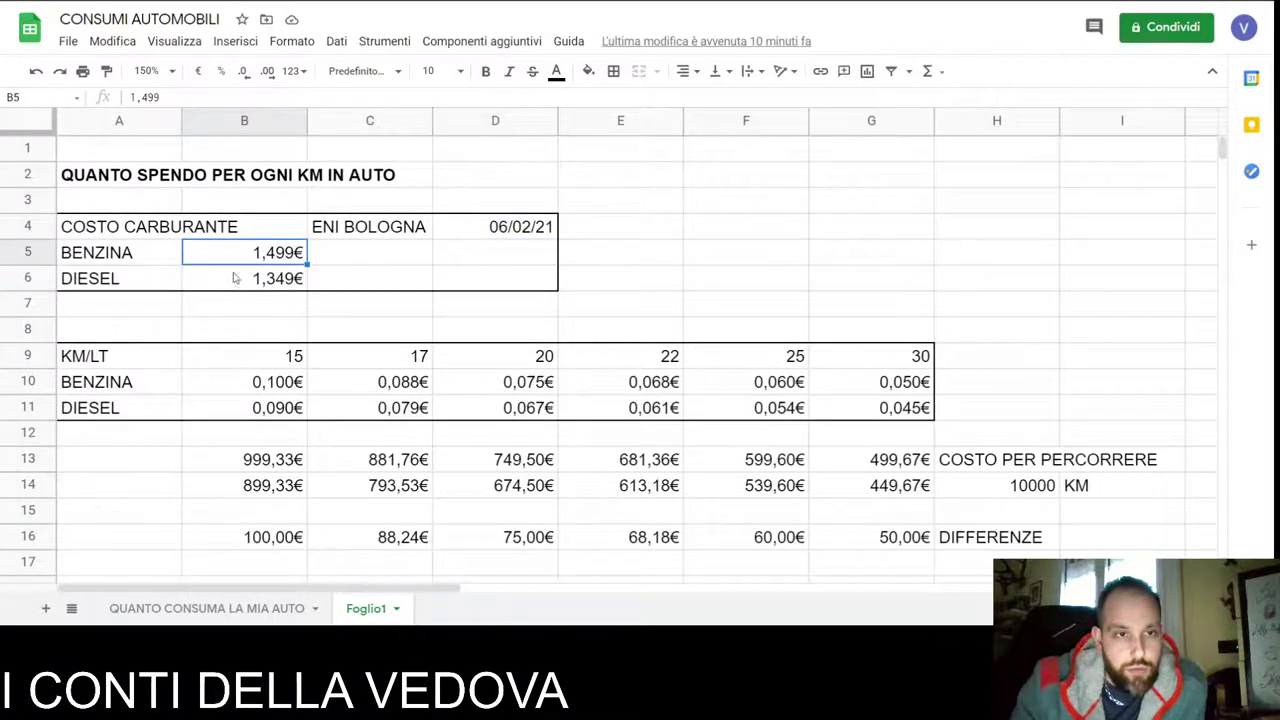
pyautogui.click(229, 283)
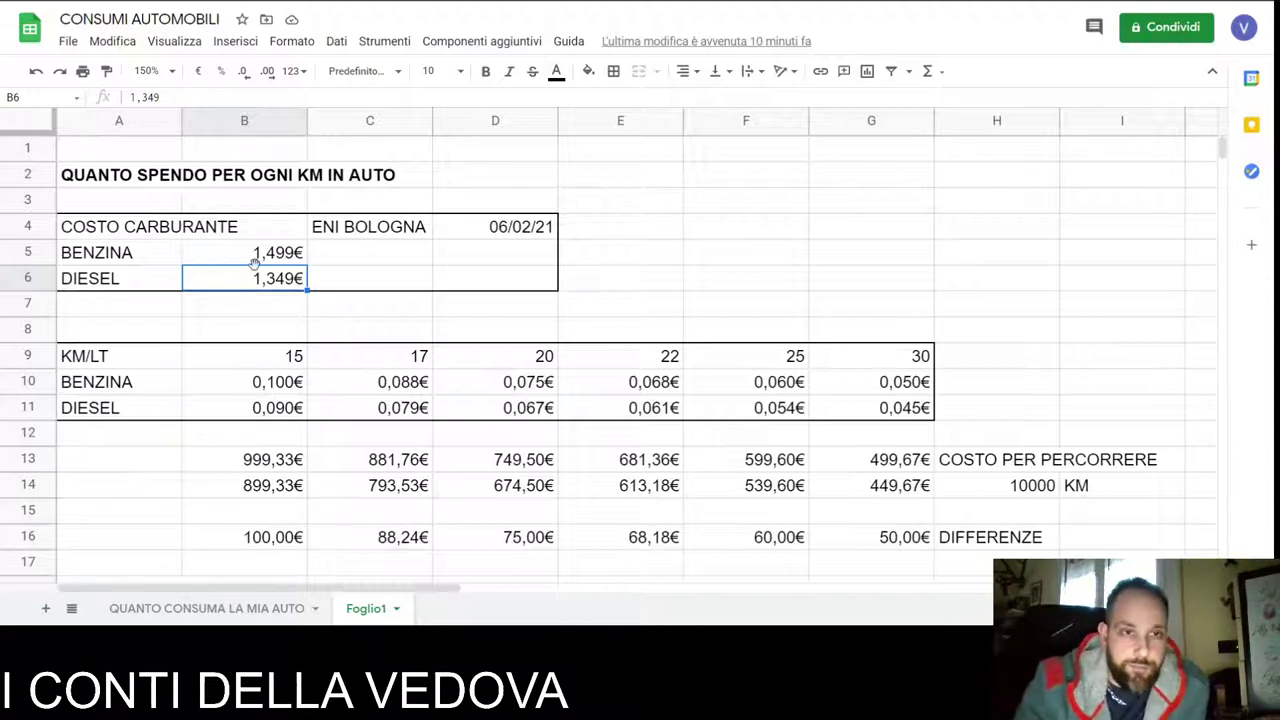
# Reduce the BENZINA and DIESEL prices in B5 and B6 to two decimal places.
pyautogui.click(253, 258)
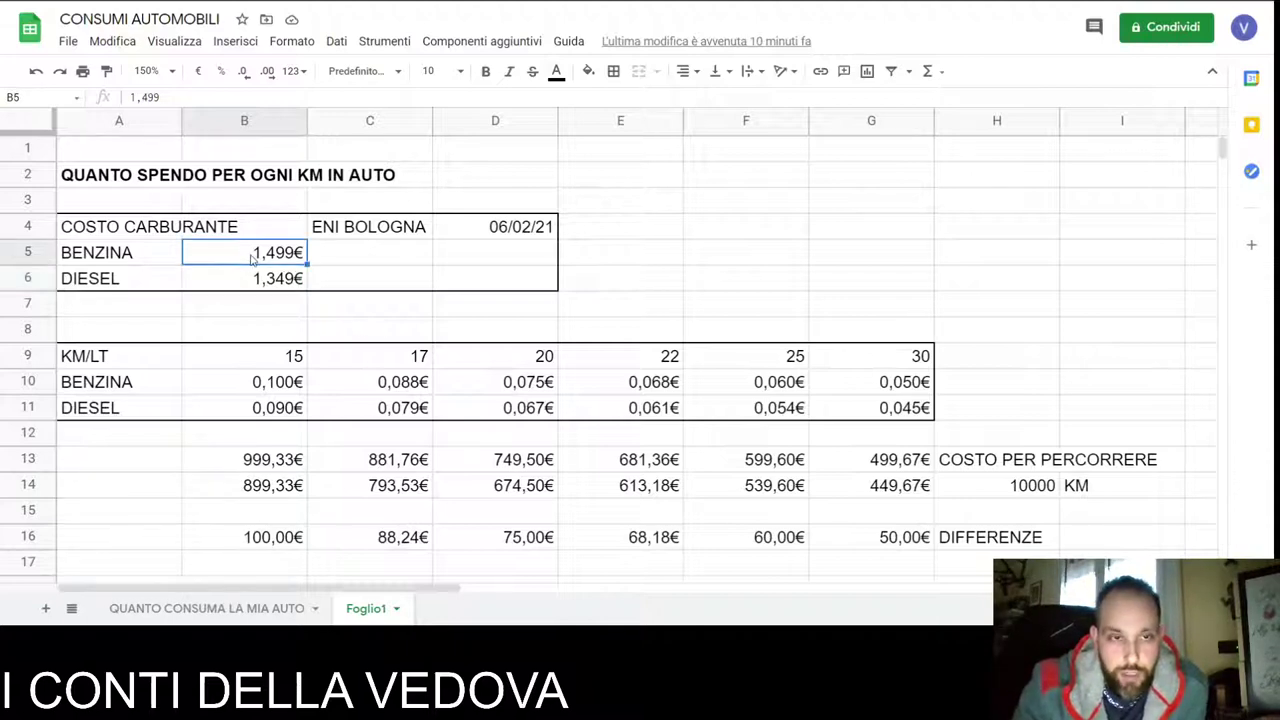
pyautogui.click(244, 74)
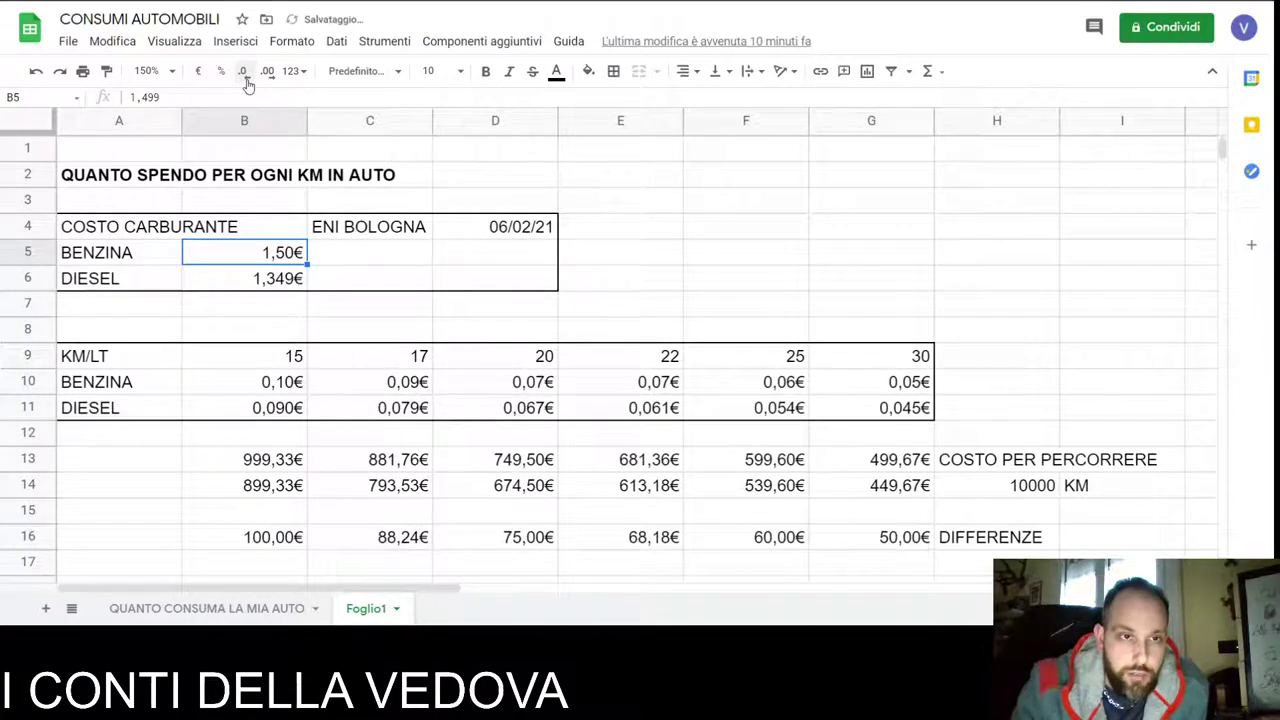
pyautogui.click(276, 284)
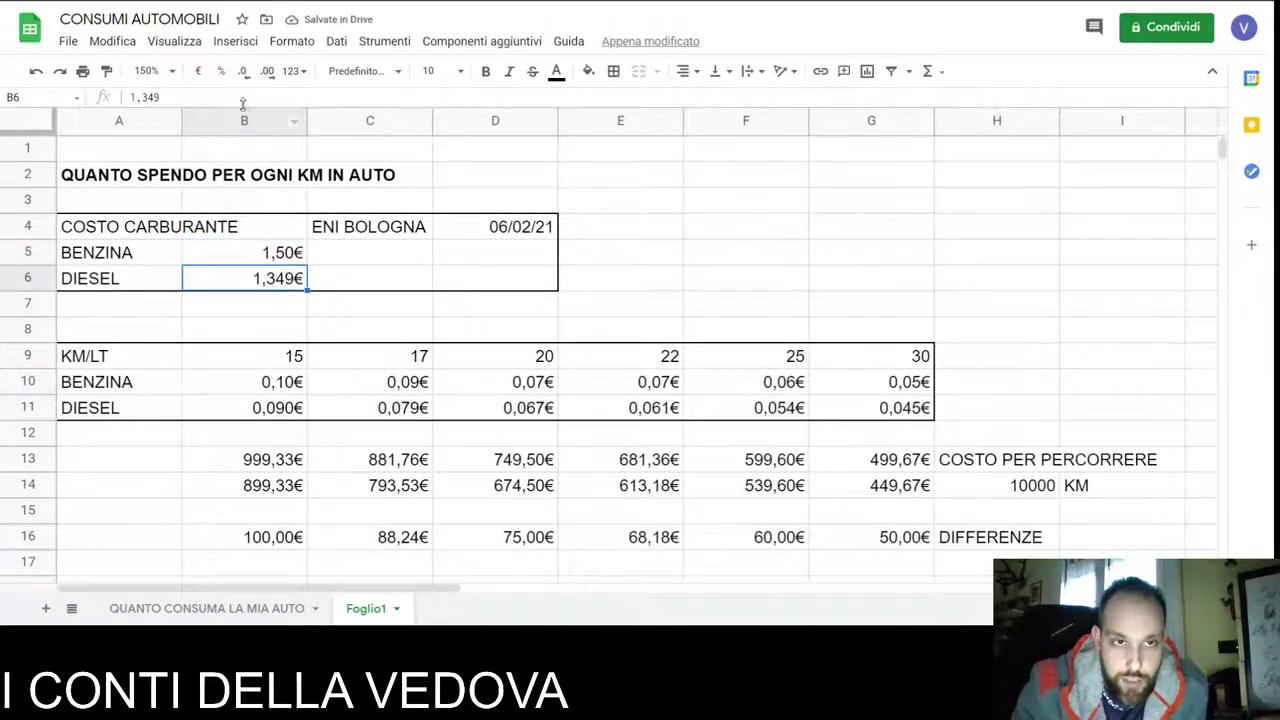
pyautogui.click(243, 72)
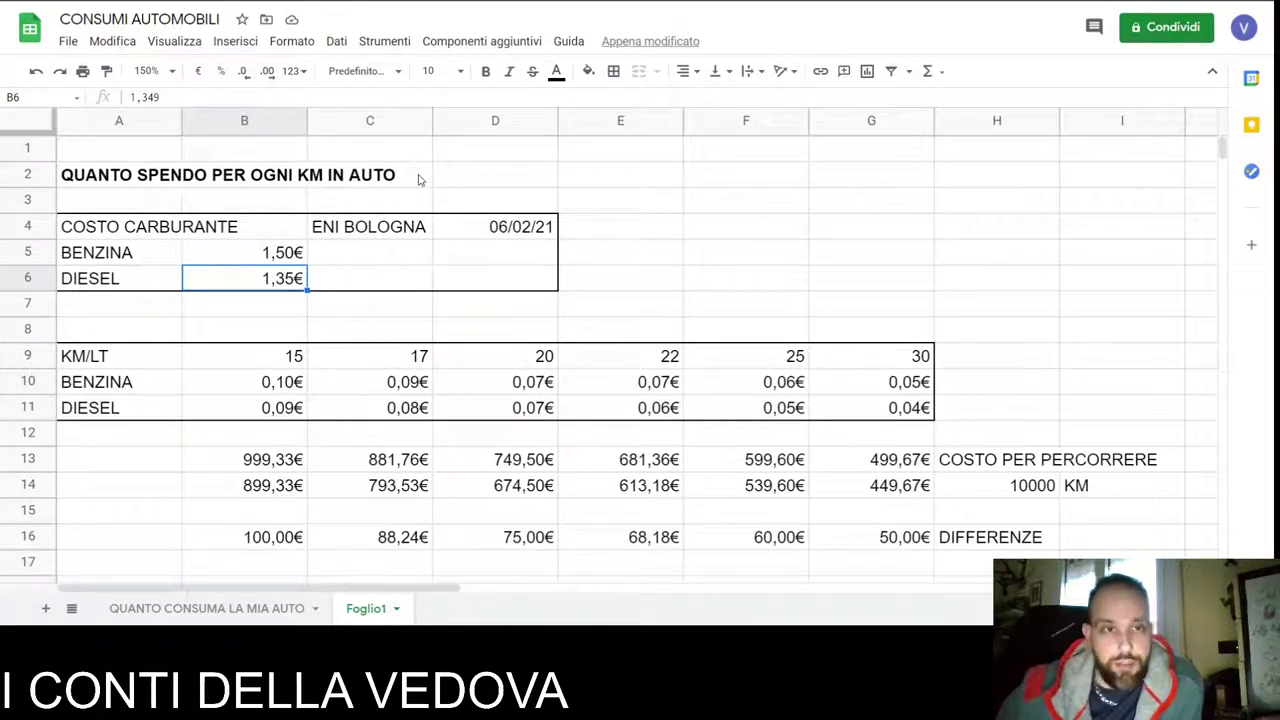
# Restore three decimal places on the DIESEL and BENZINA prices in B6 and B5.
pyautogui.click(267, 77)
pyautogui.click(280, 255)
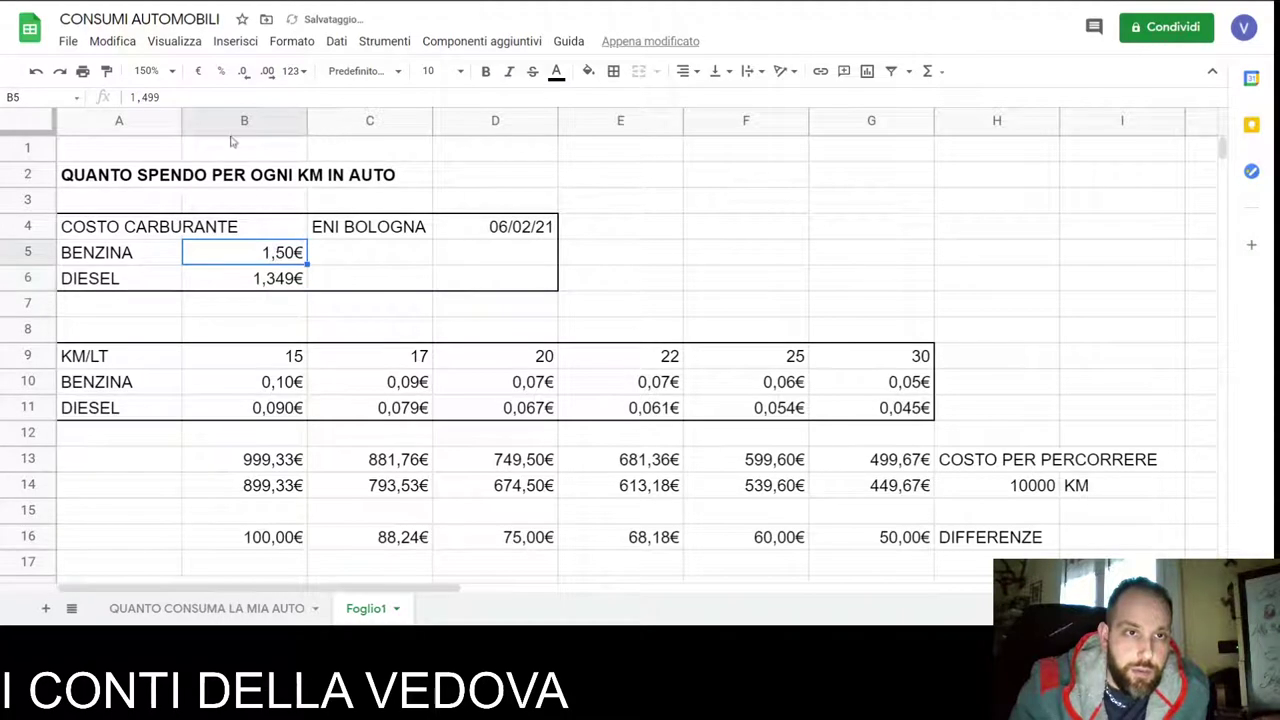
pyautogui.click(268, 71)
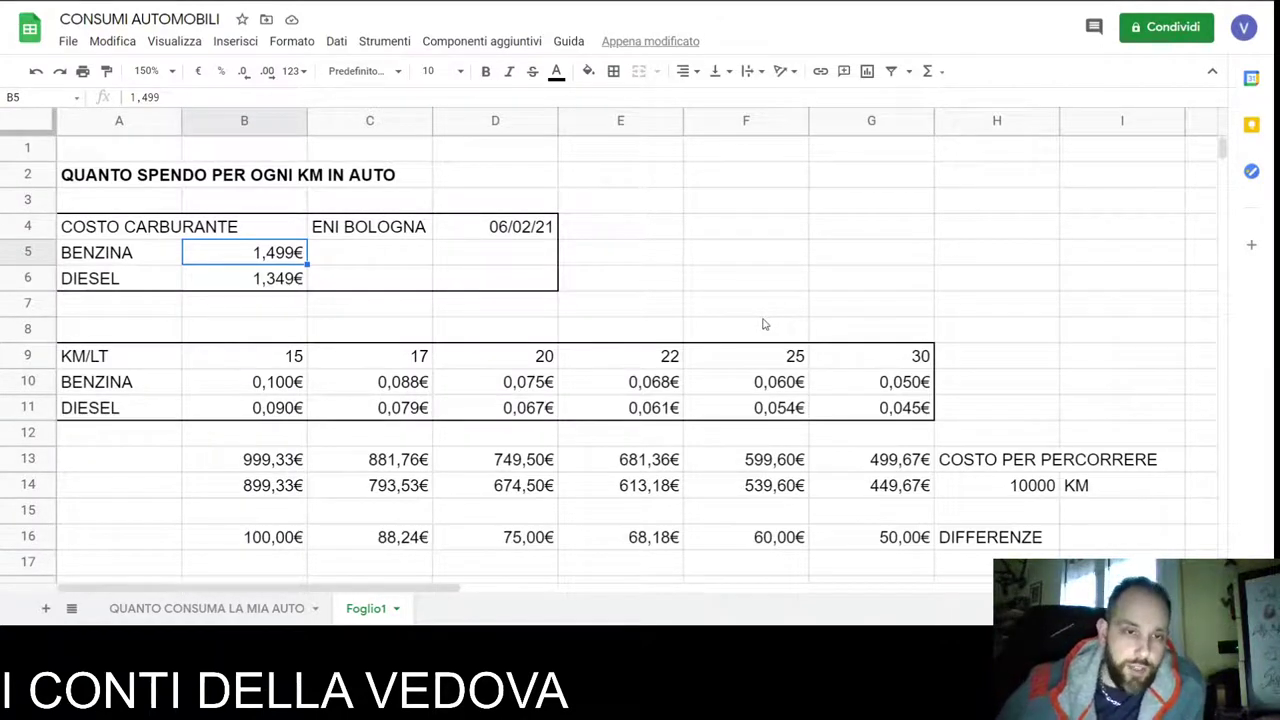
# Examine the KM/LT consumption values in row 9, comparing the columns from C to G.
pyautogui.click(408, 356)
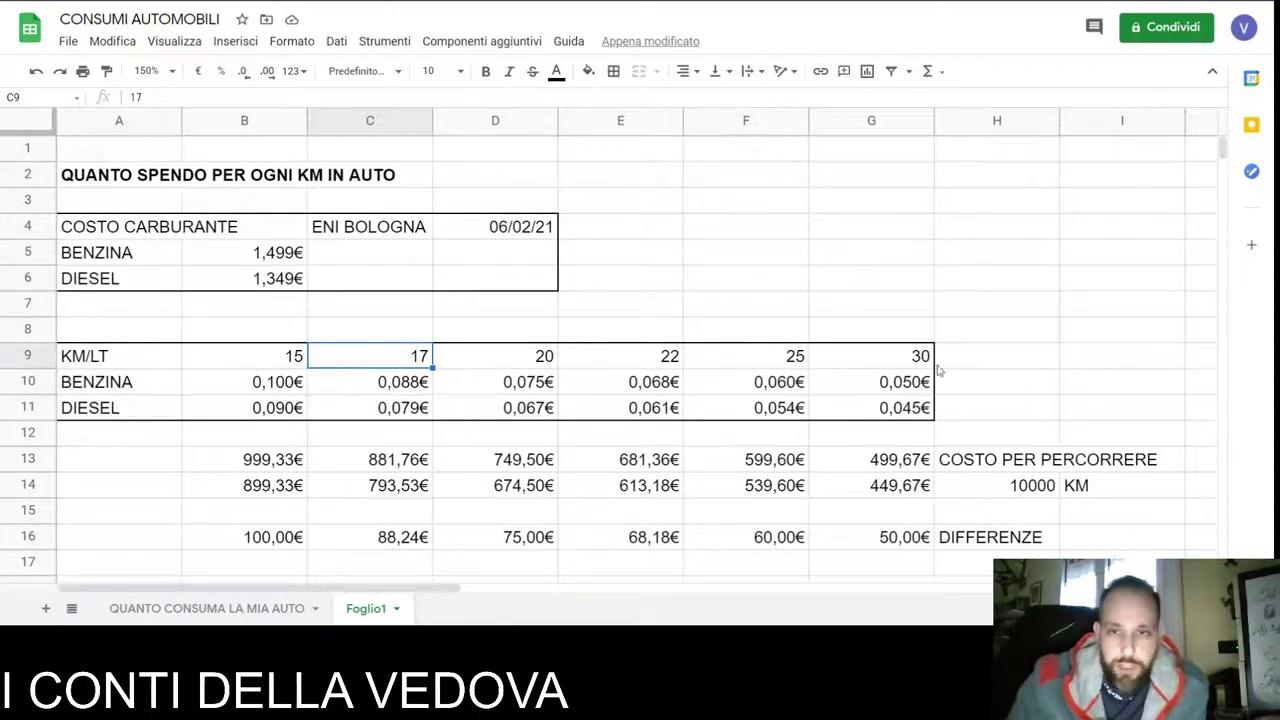
pyautogui.click(893, 367)
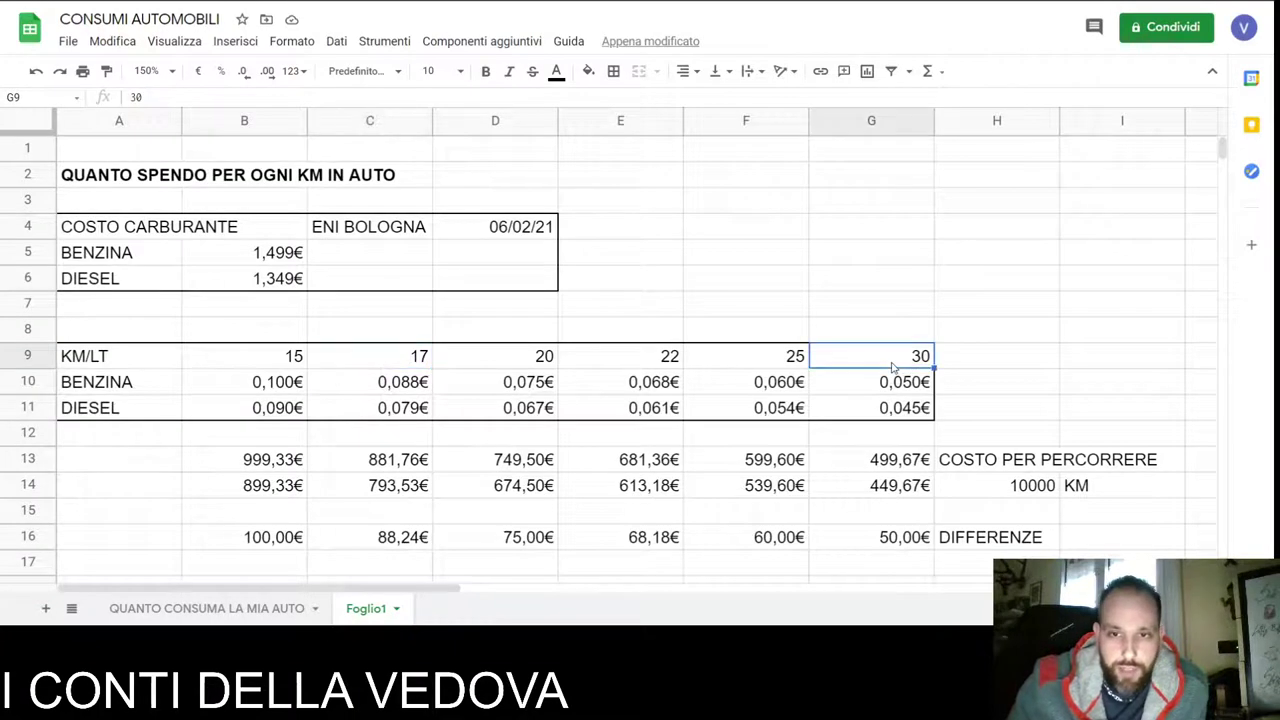
pyautogui.click(608, 365)
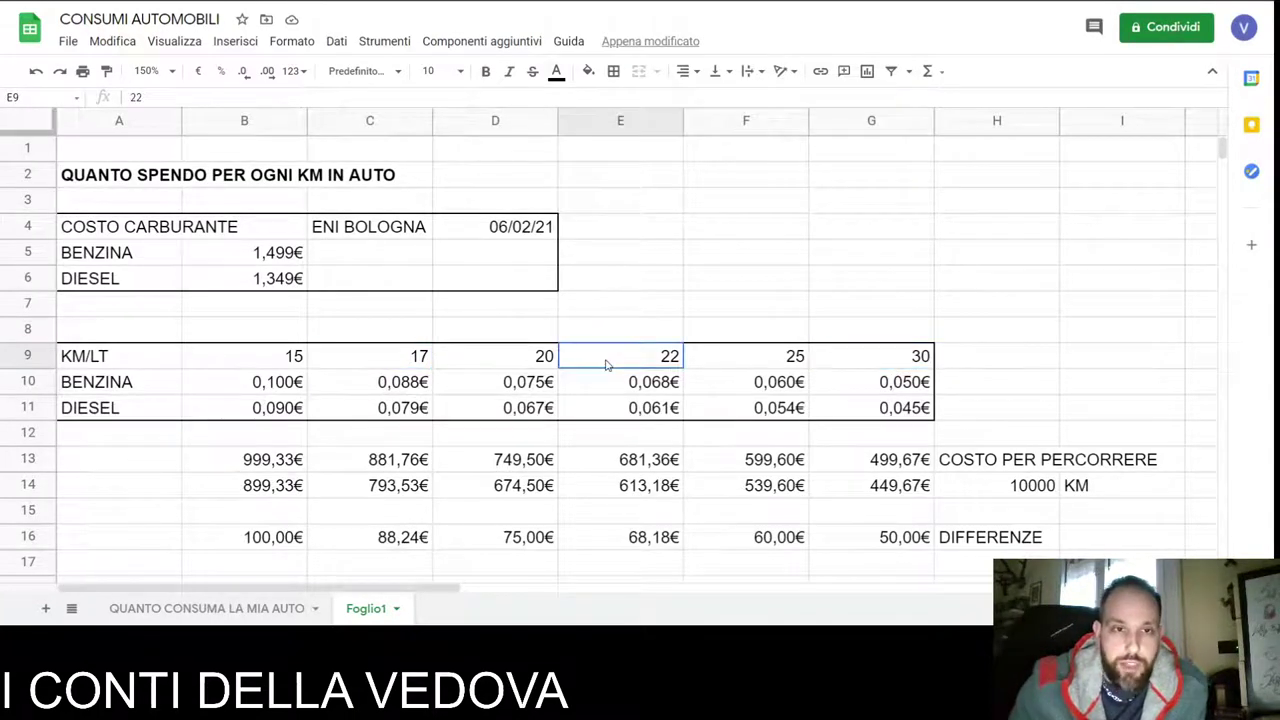
pyautogui.click(414, 367)
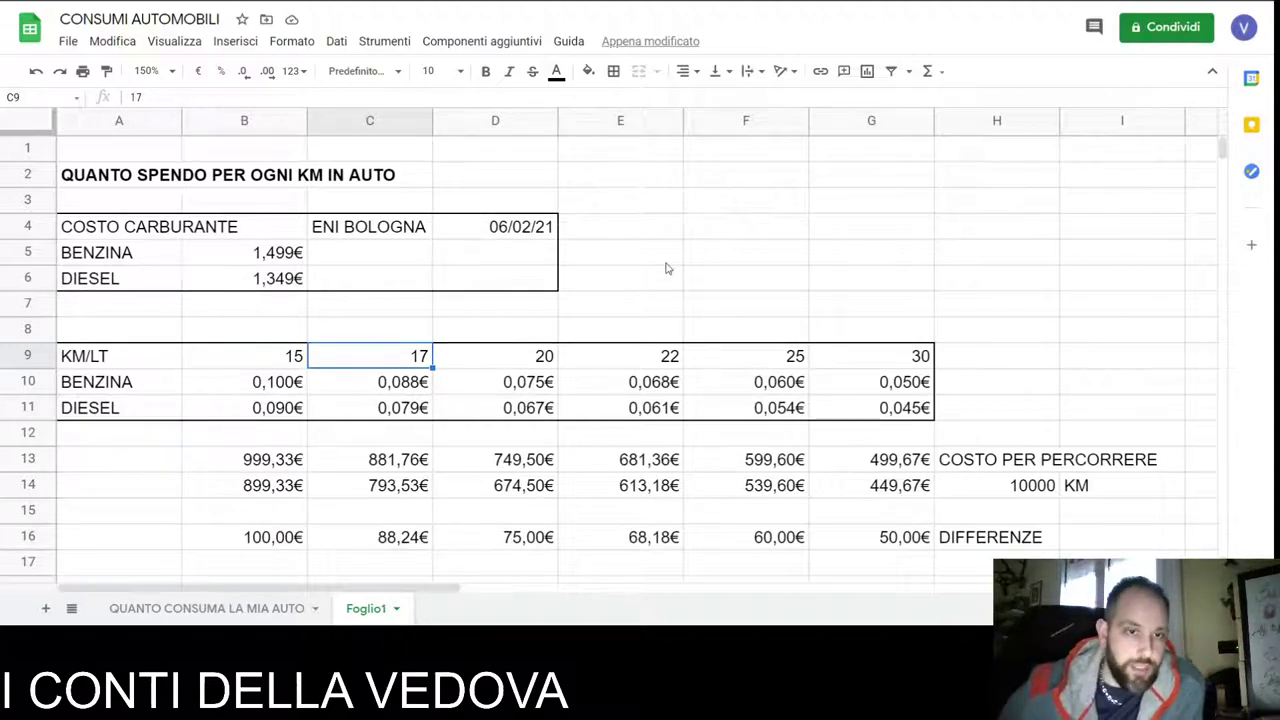
# Inspect the BENZINA cost-per-km formulas in row 10, going through each consumption column from B to G.
pyautogui.click(133, 391)
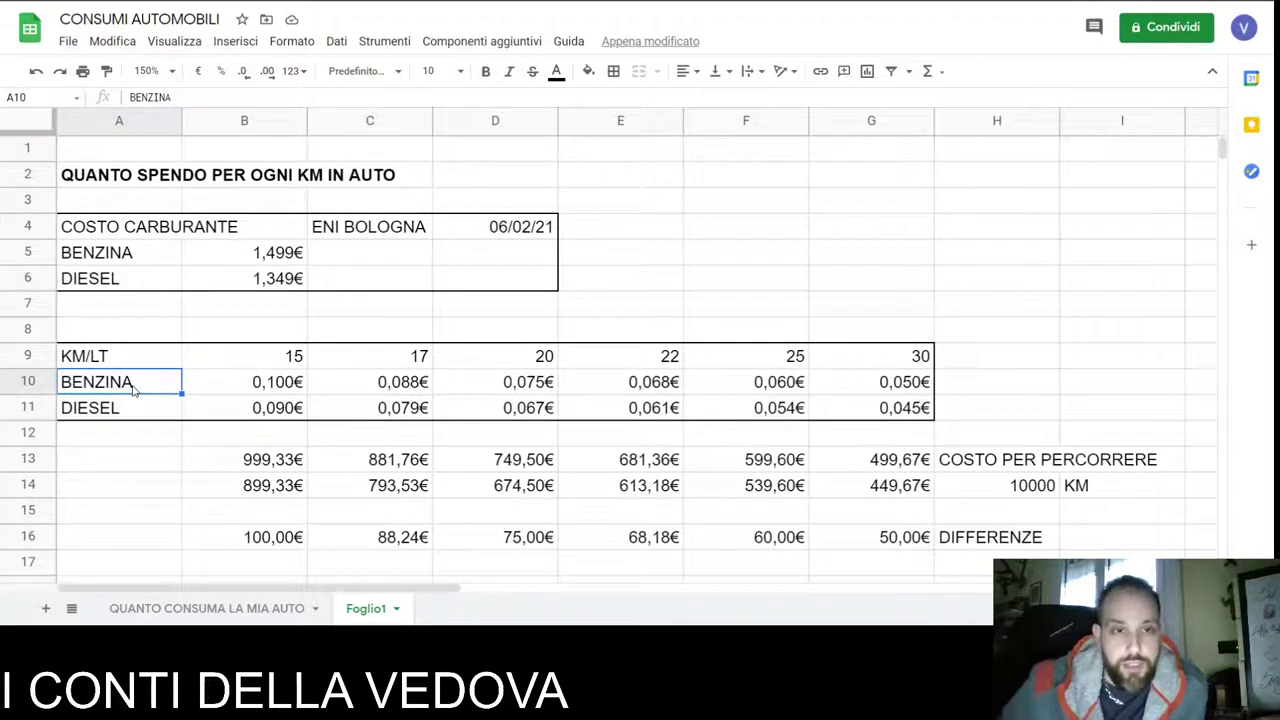
pyautogui.click(211, 393)
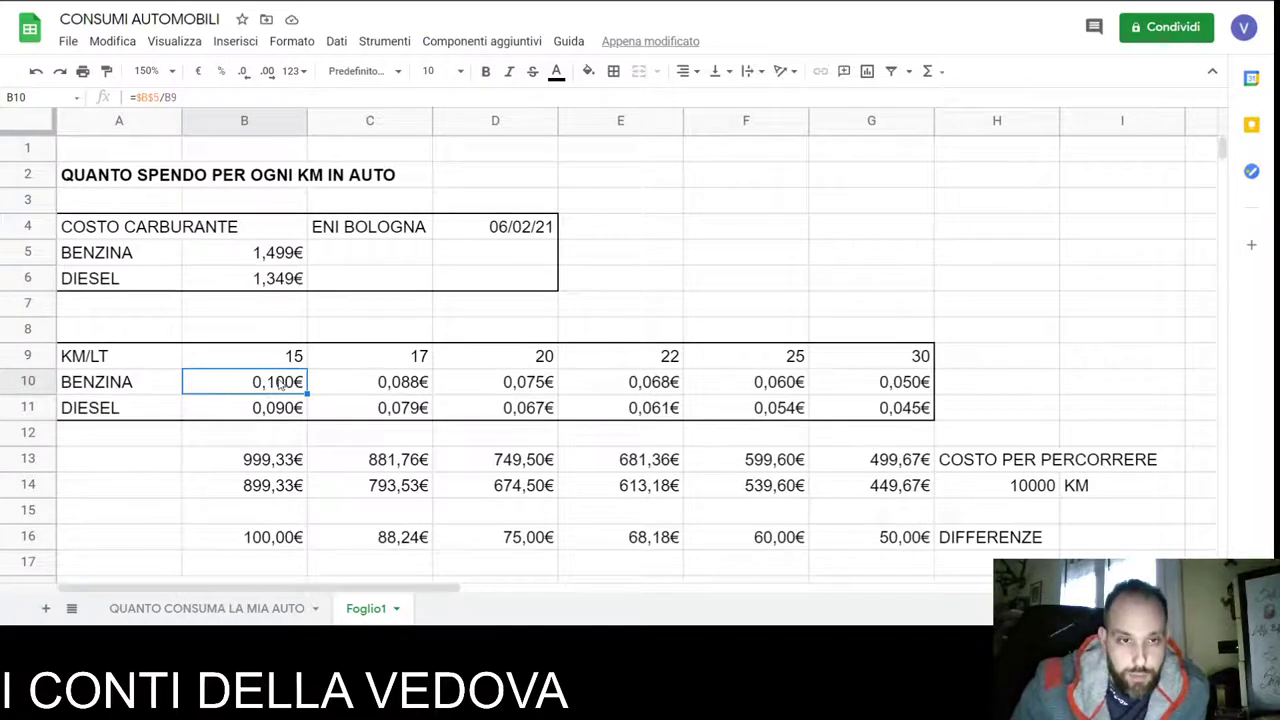
pyautogui.click(334, 388)
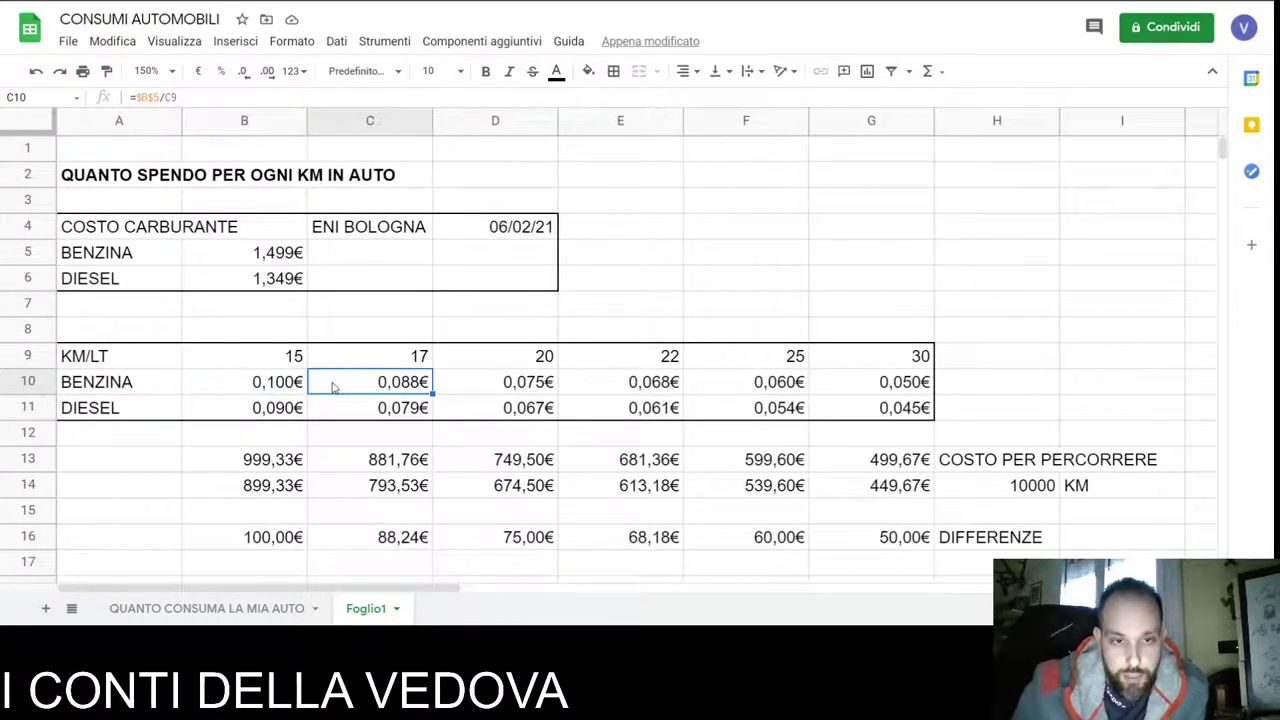
pyautogui.press('Right')
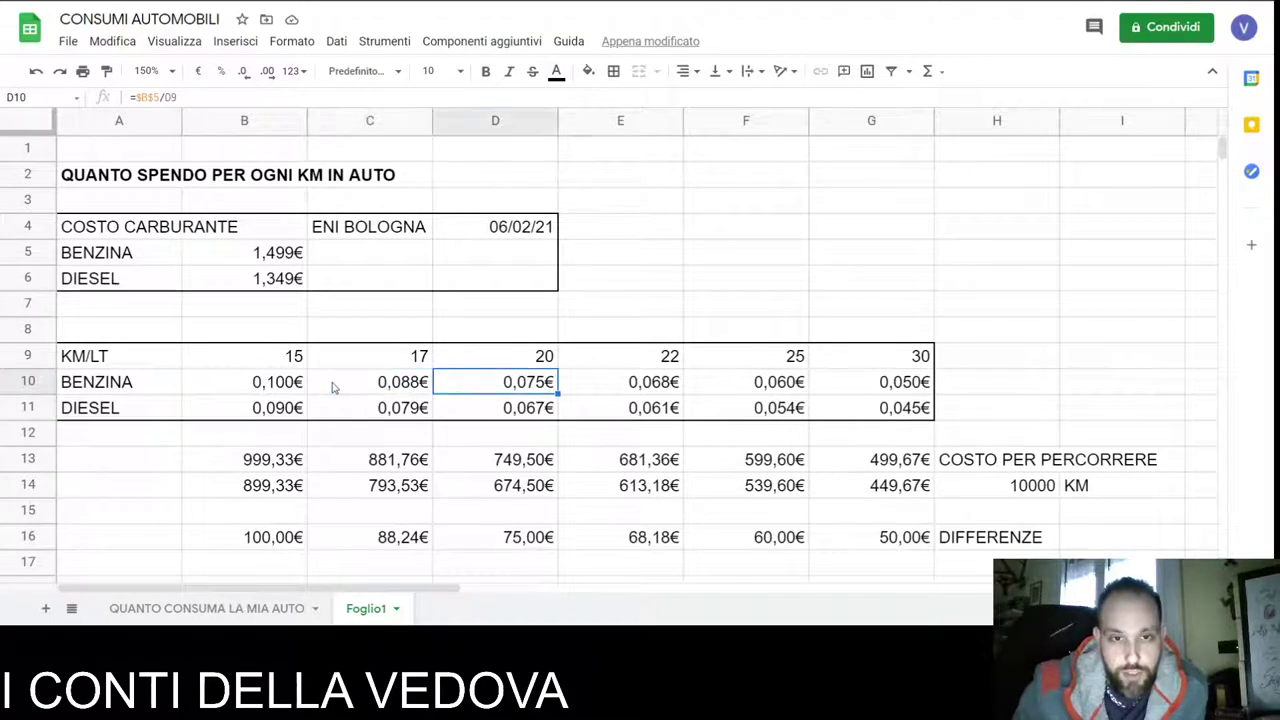
pyautogui.press('Right')
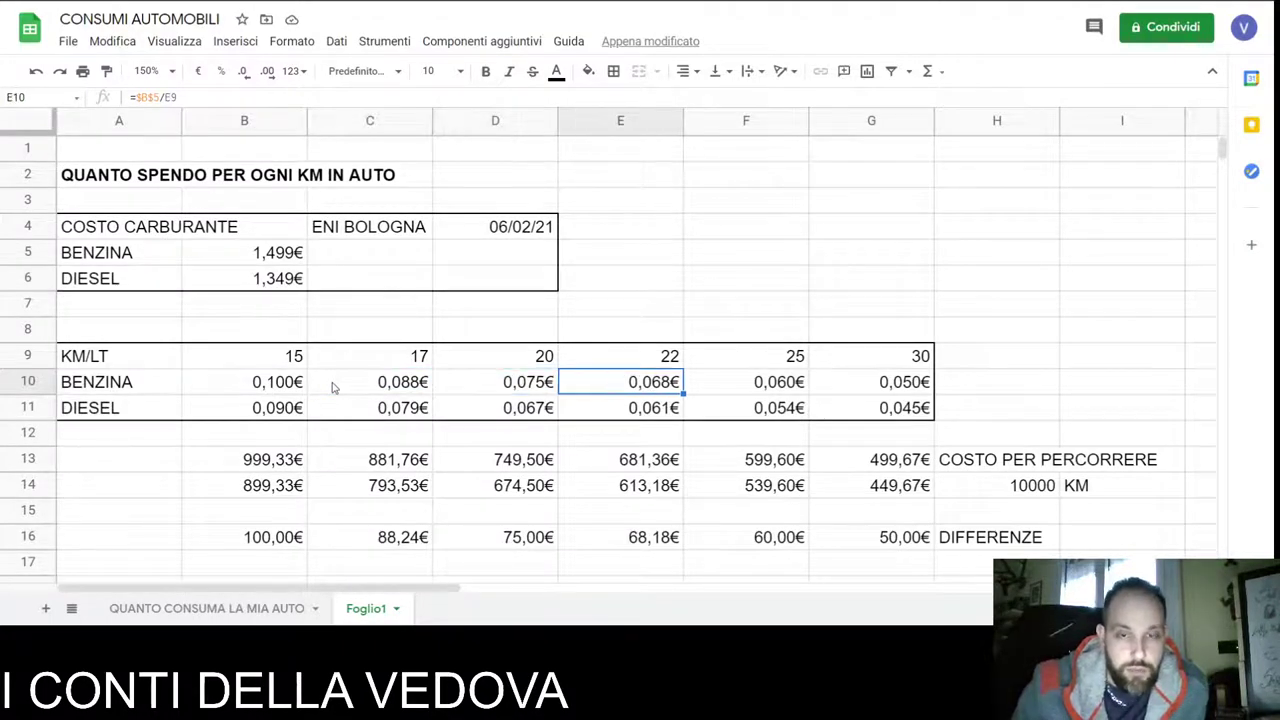
pyautogui.press('Right')
pyautogui.press('Right')
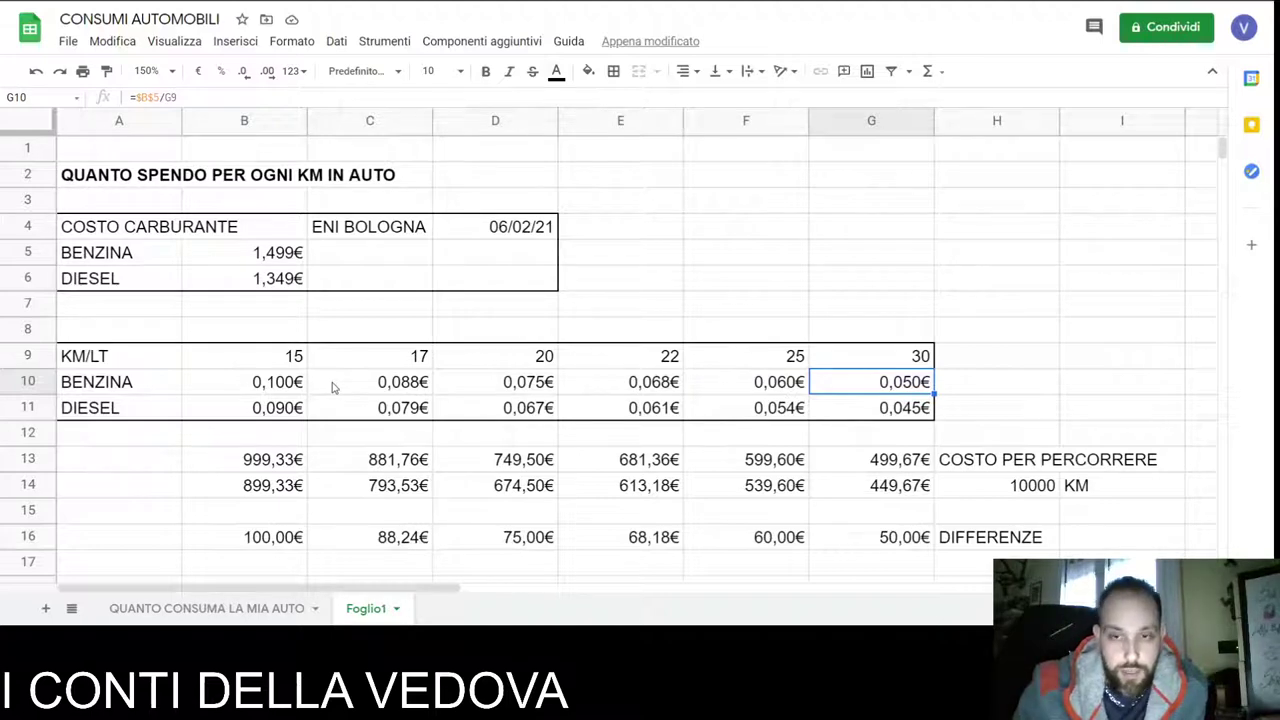
# Inspect the DIESEL cost-per-km formulas in row 11, going through each consumption column from B to G.
pyautogui.press('Left')
pyautogui.press('Left')
pyautogui.press('Left')
pyautogui.press('Left')
pyautogui.press('Left')
pyautogui.press('Down')
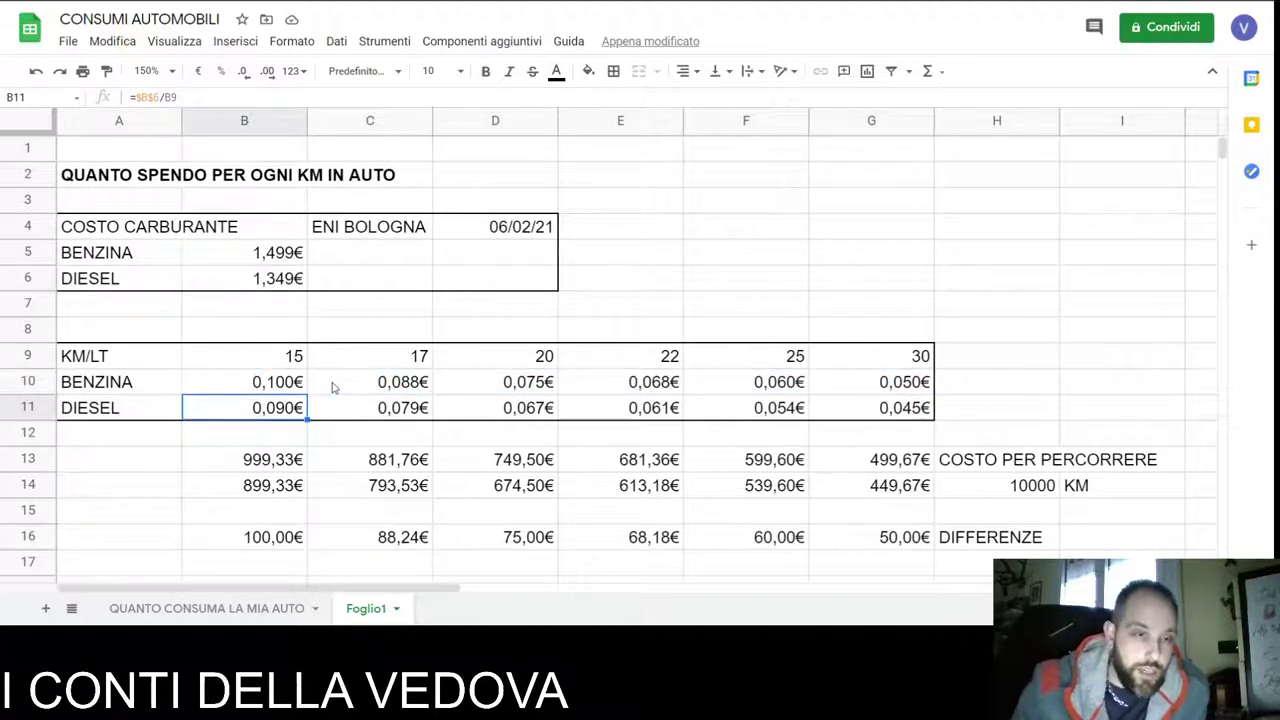
pyautogui.press('Right')
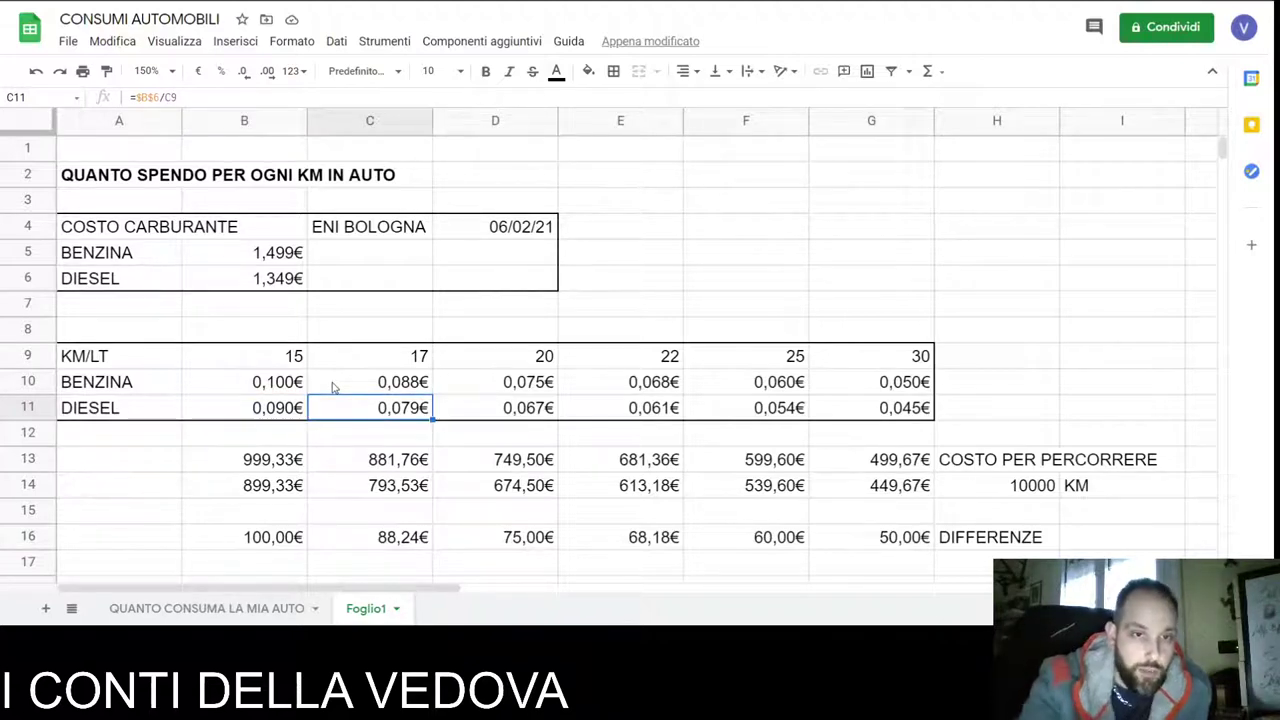
pyautogui.press('Right')
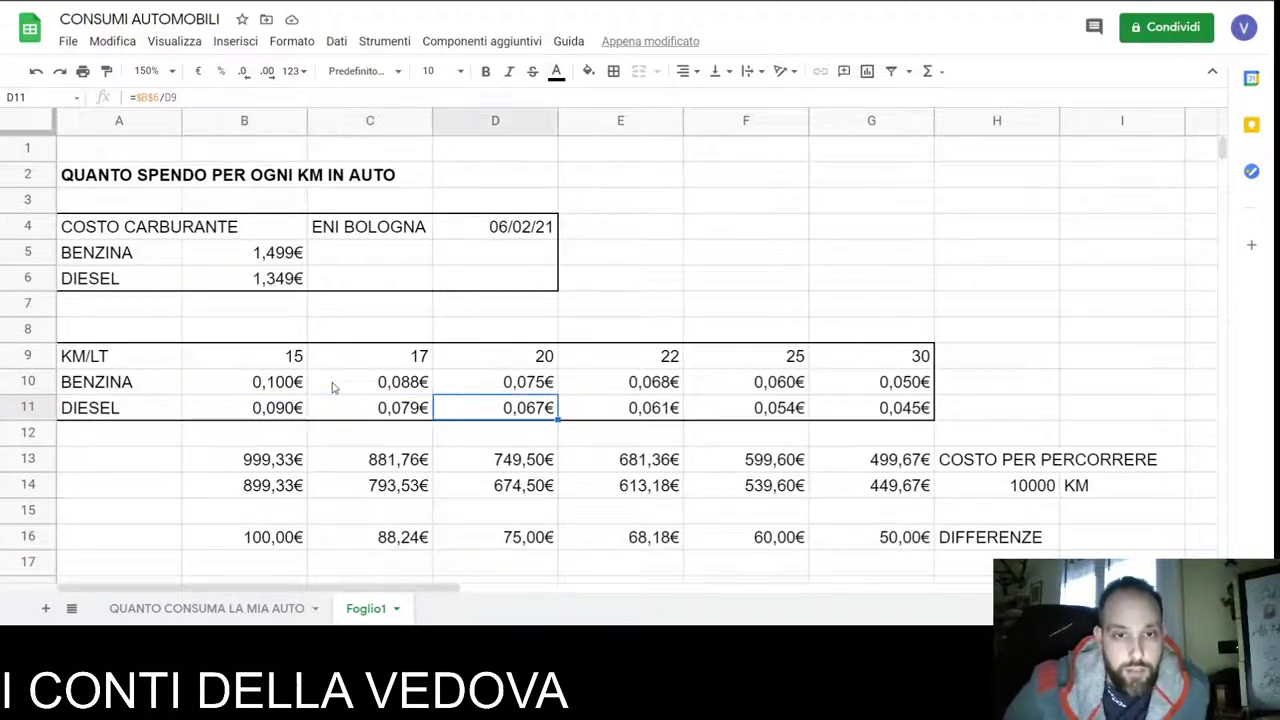
pyautogui.press('Right')
pyautogui.press('Right')
pyautogui.press('Right')
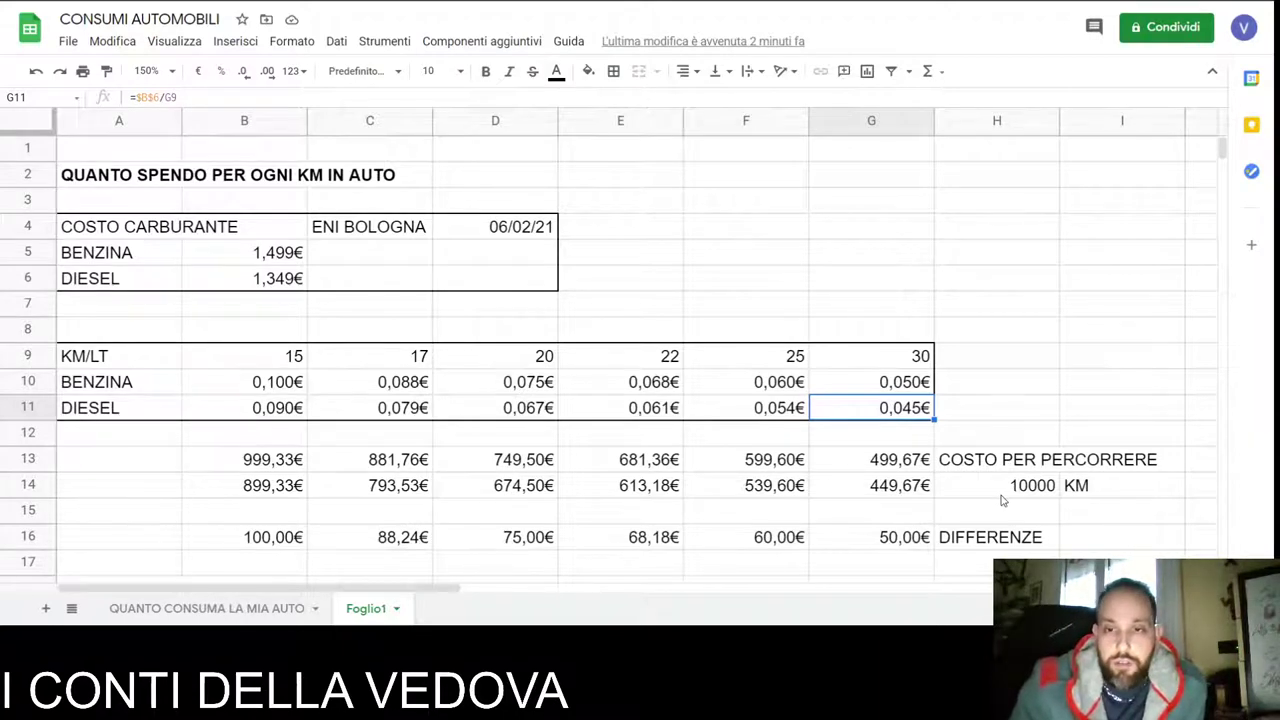
# Check the distance in H14 and the petrol and diesel trip costs in rows 13 and 14 for columns B and G.
pyautogui.click(1048, 487)
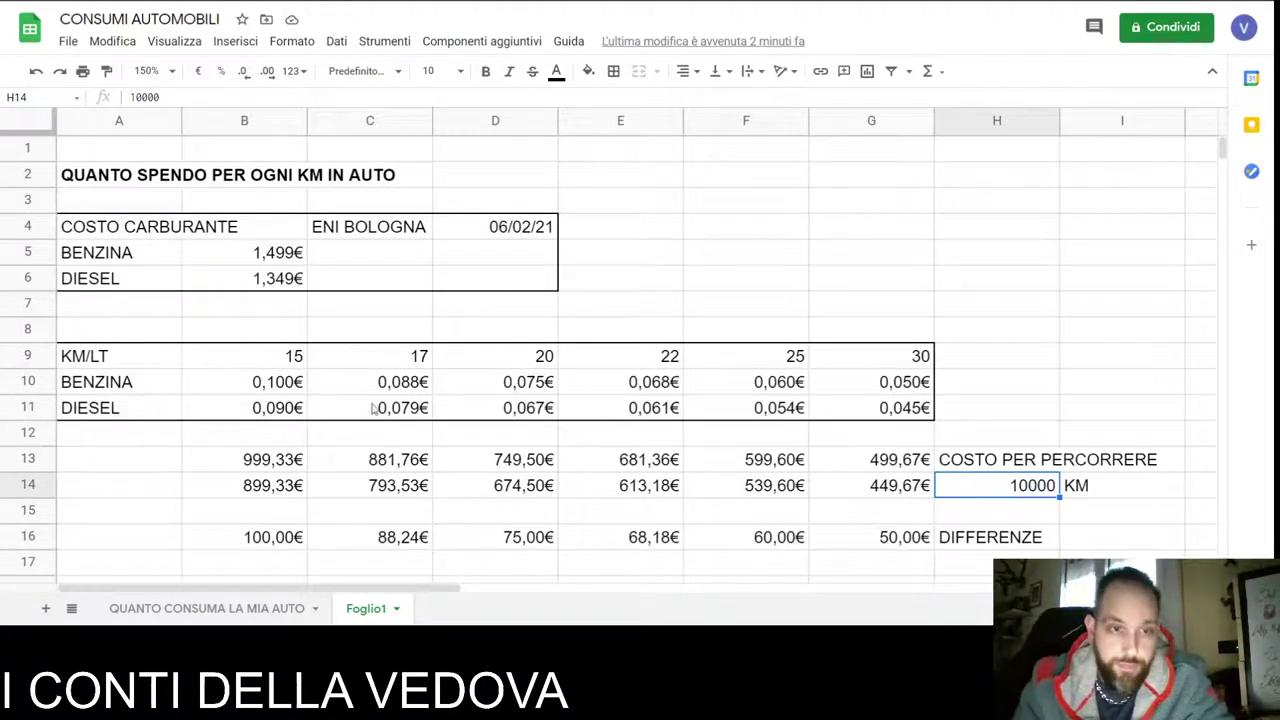
pyautogui.click(284, 463)
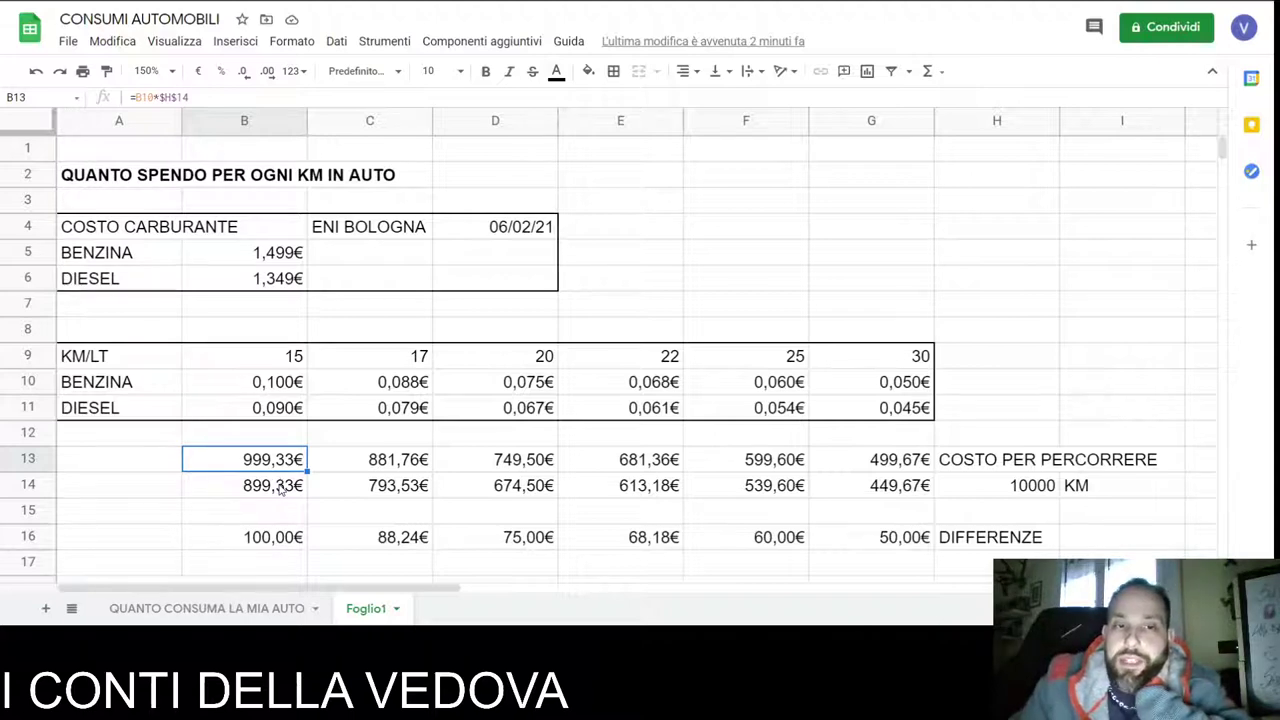
pyautogui.click(281, 489)
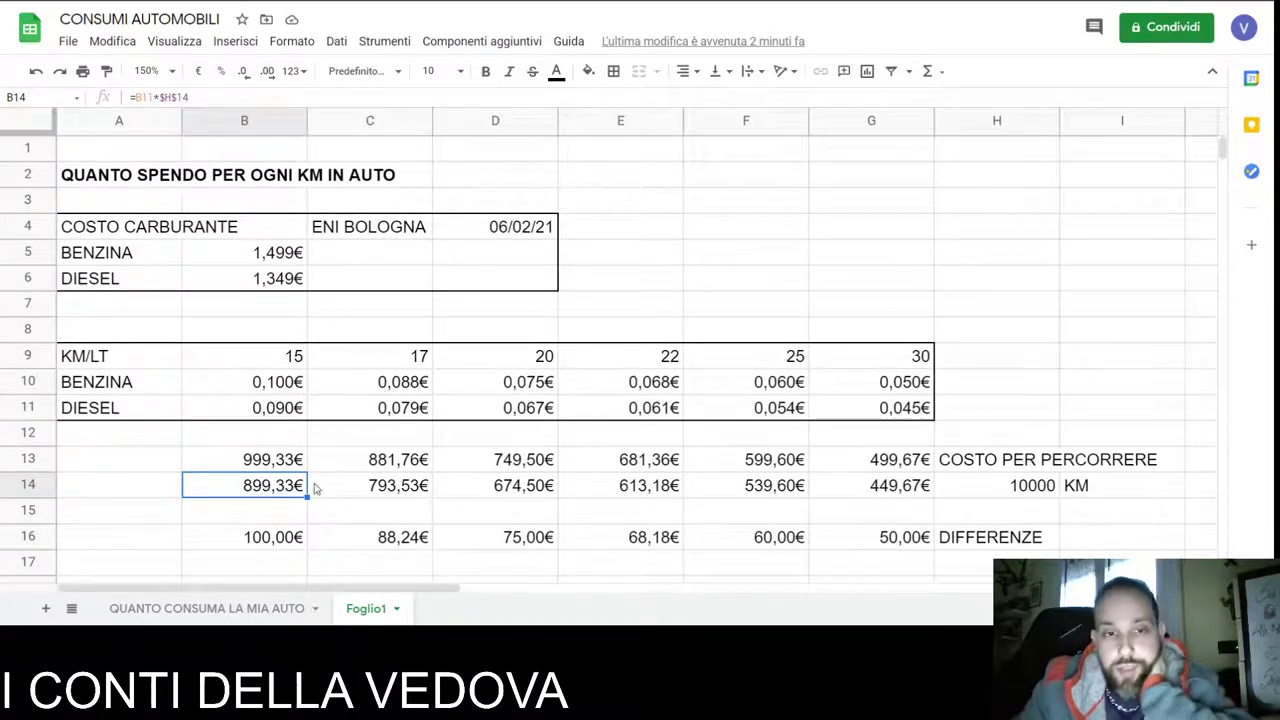
pyautogui.click(863, 466)
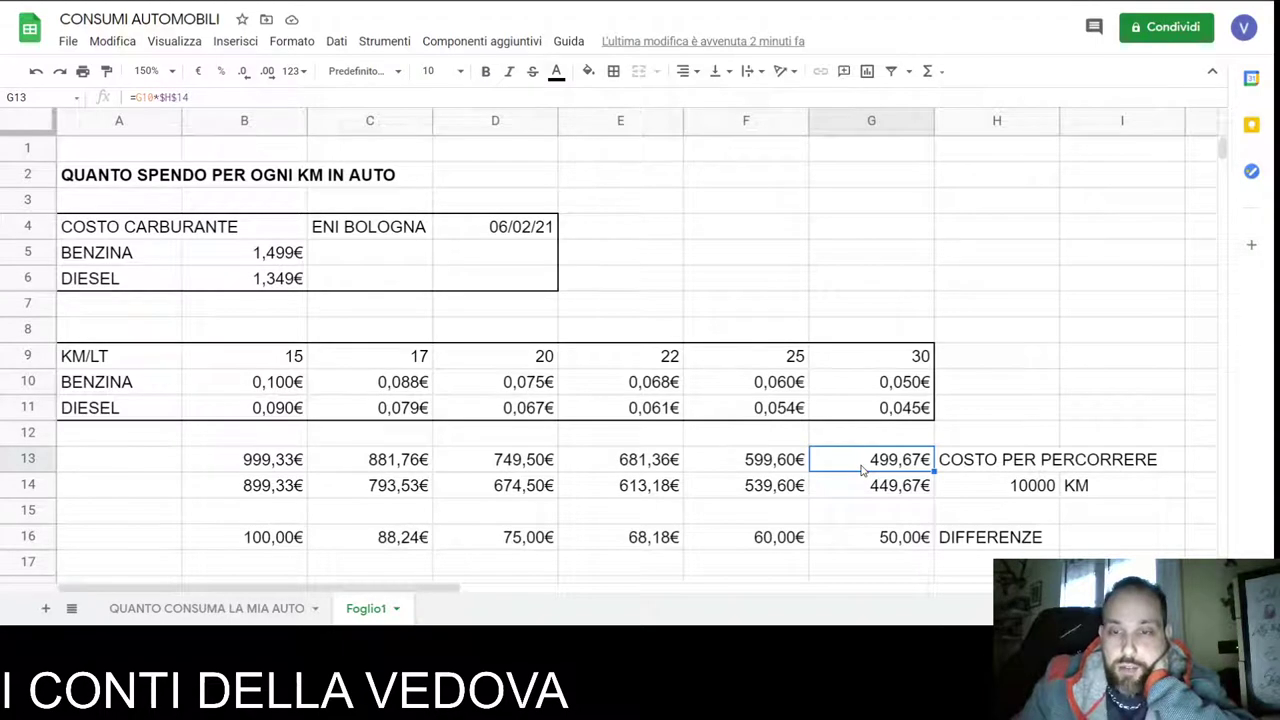
pyautogui.click(862, 491)
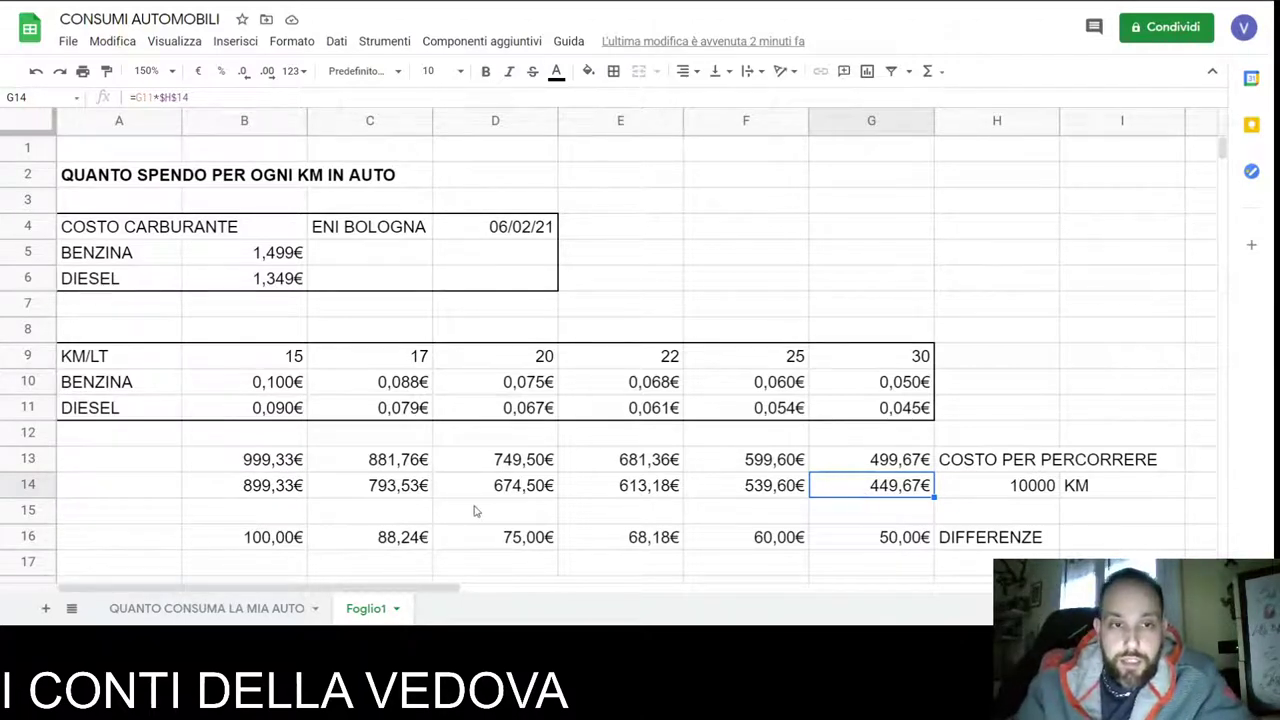
# Examine the DIFFERENZE formulas in row 16 from B to G, checking B16 against the costs in B13 and B14.
pyautogui.click(279, 545)
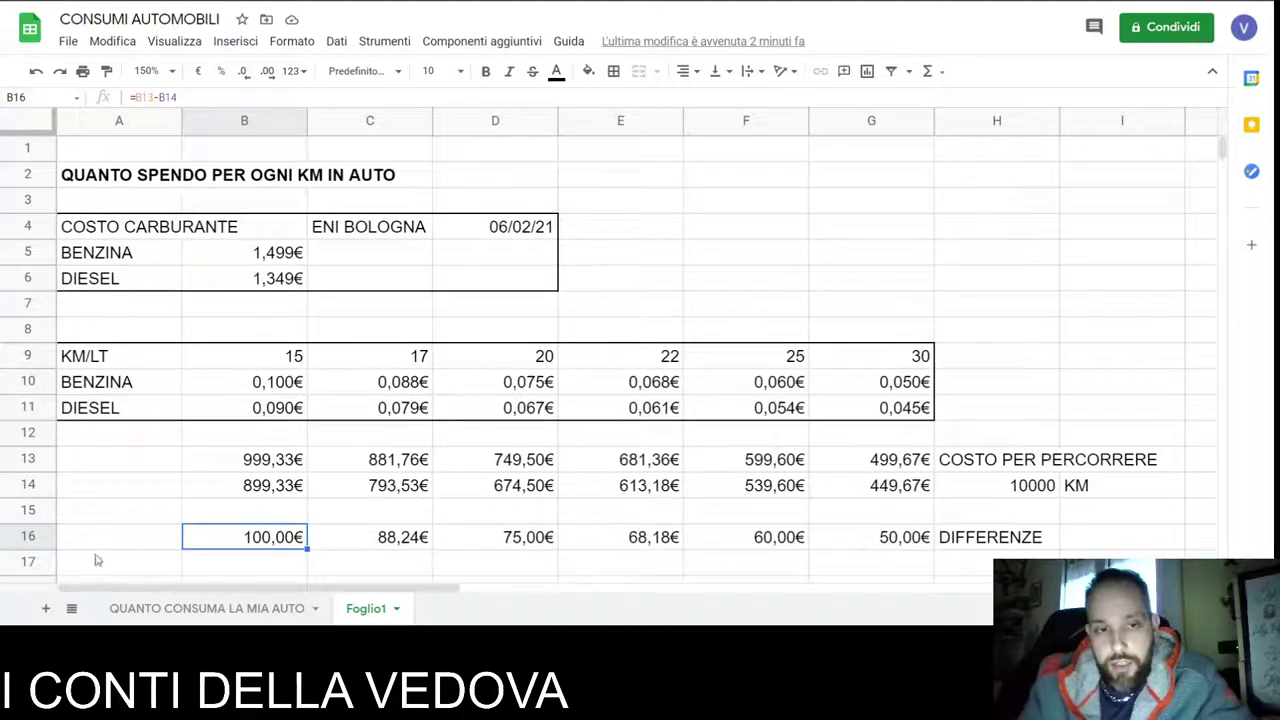
pyautogui.click(234, 464)
pyautogui.click(244, 490)
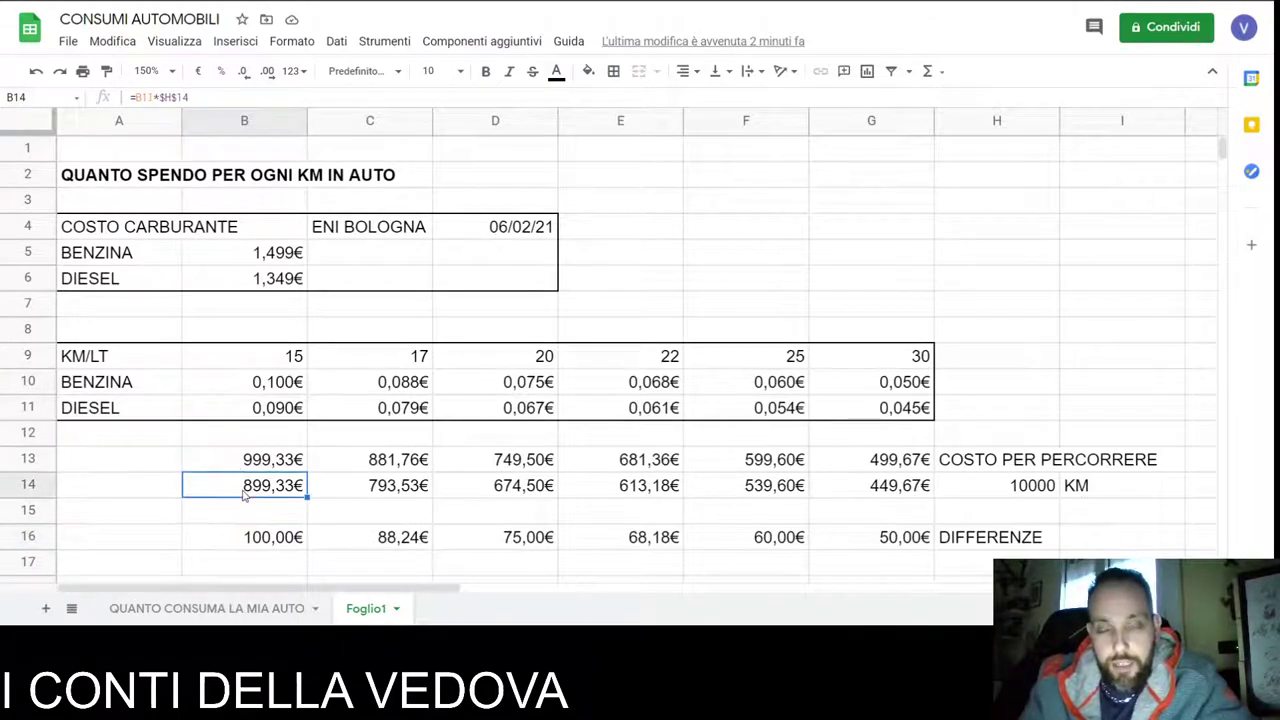
pyautogui.click(278, 541)
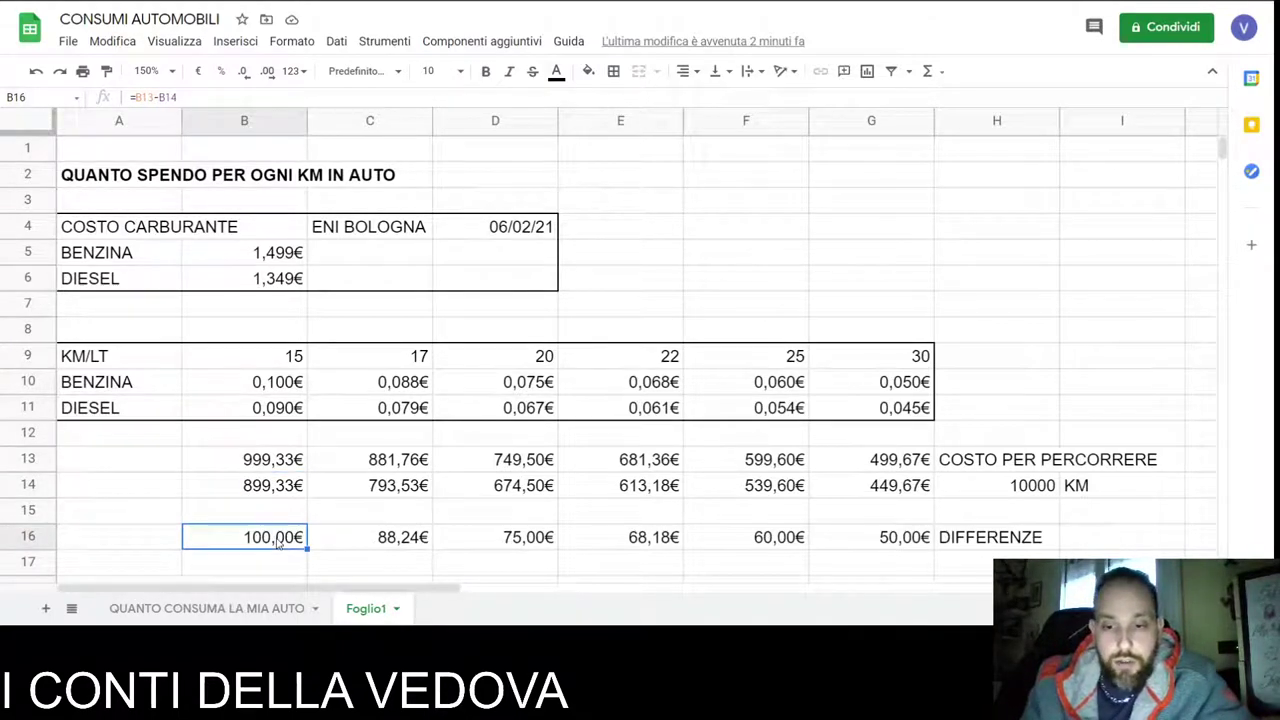
pyautogui.press('Right')
pyautogui.press('Right')
pyautogui.press('Right')
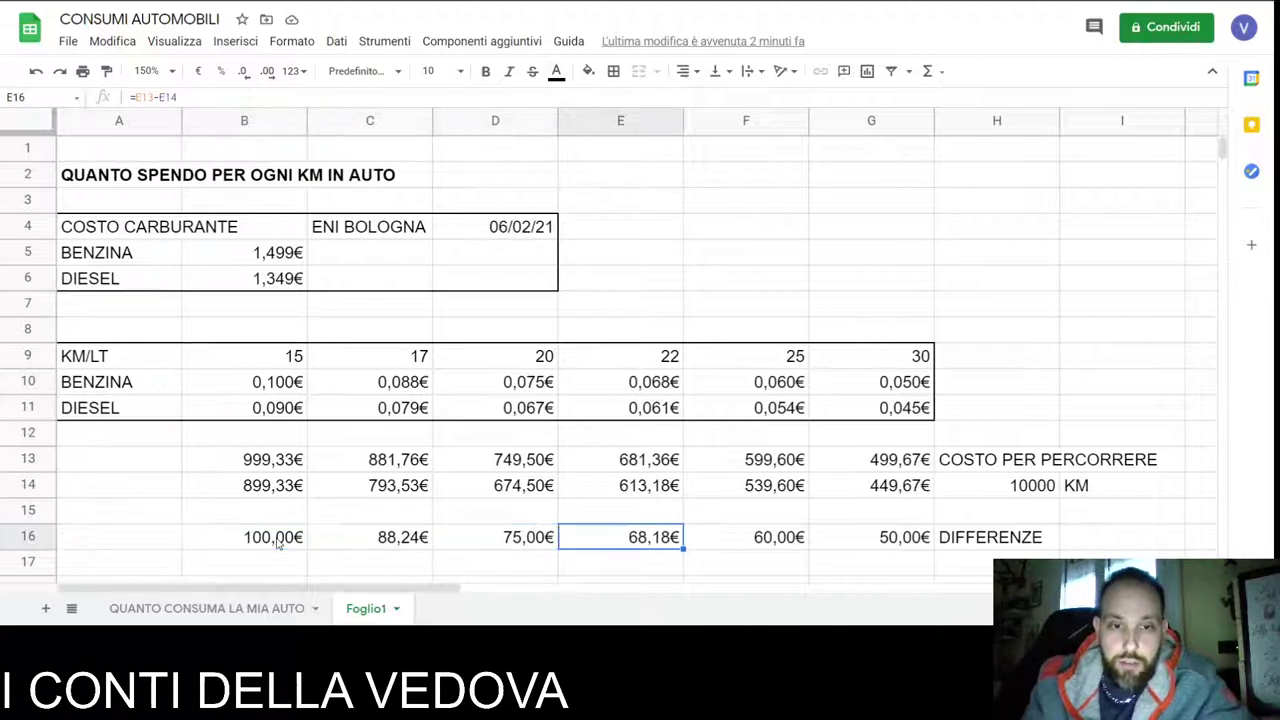
pyautogui.press('Right')
pyautogui.press('Right')
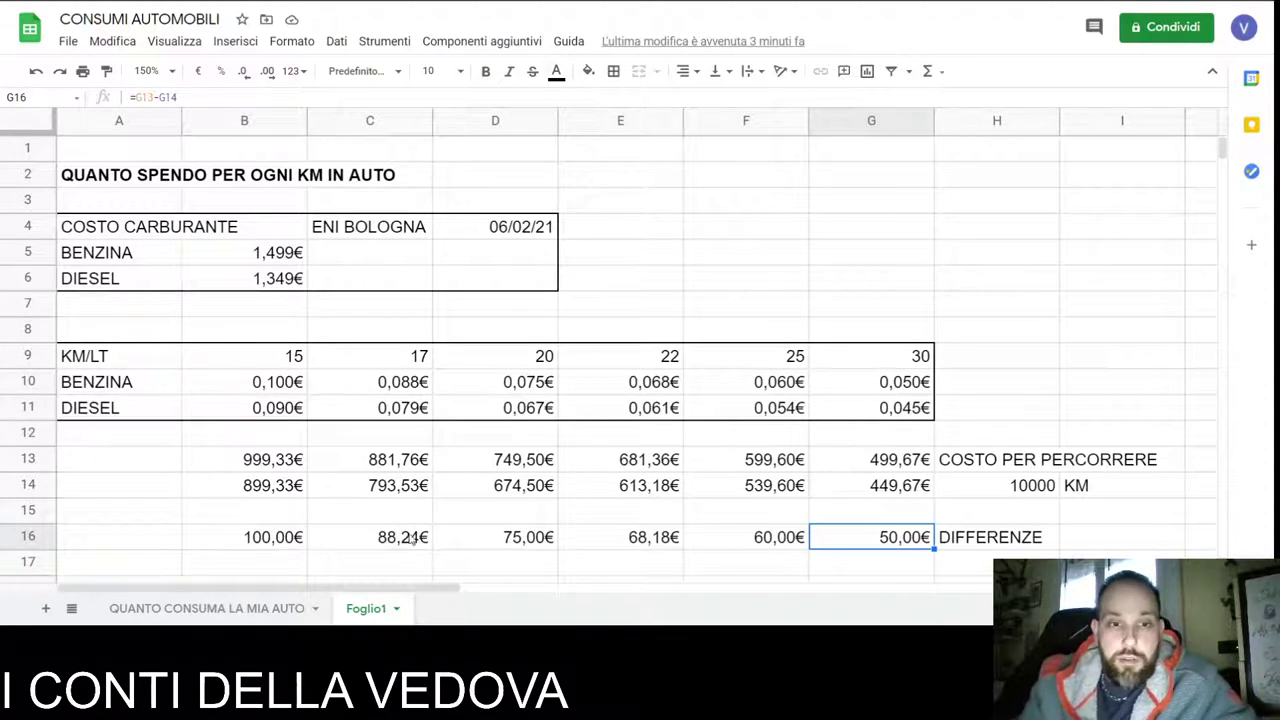
# Compare the petrol trip cost at 17 km/l in C13 with the diesel trip cost at 22 km/l in E14.
pyautogui.click(386, 460)
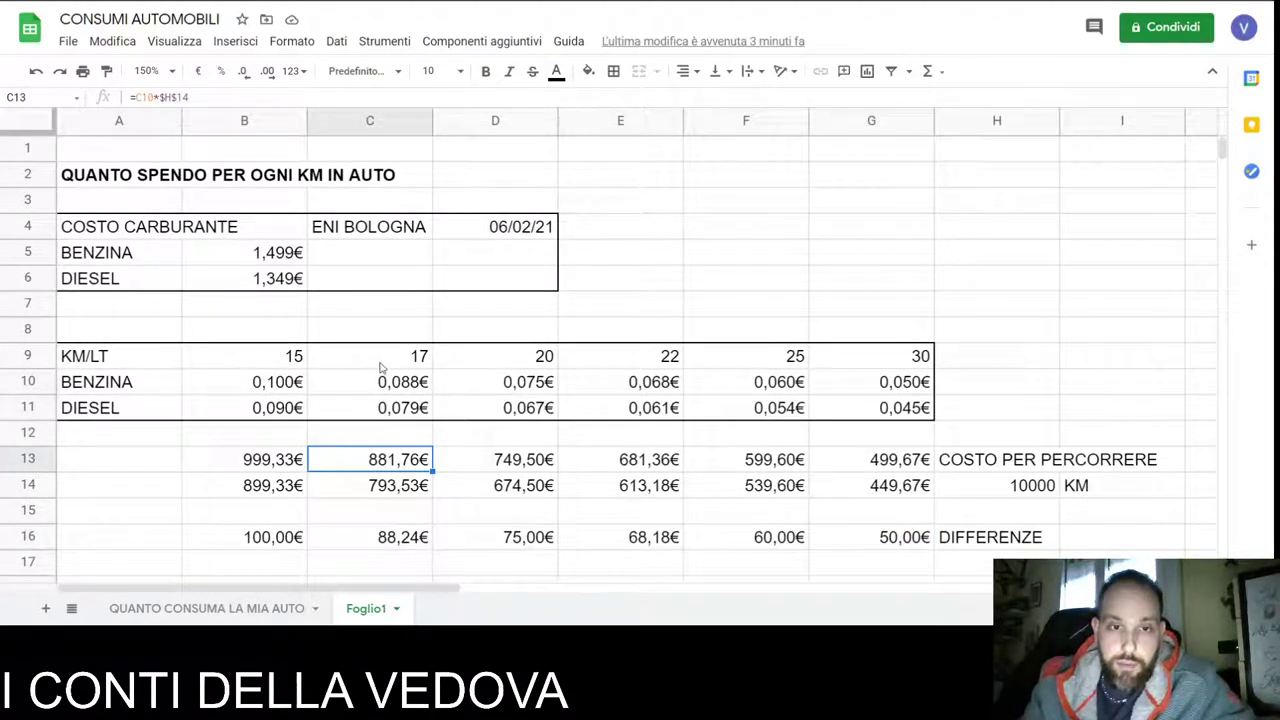
pyautogui.click(643, 490)
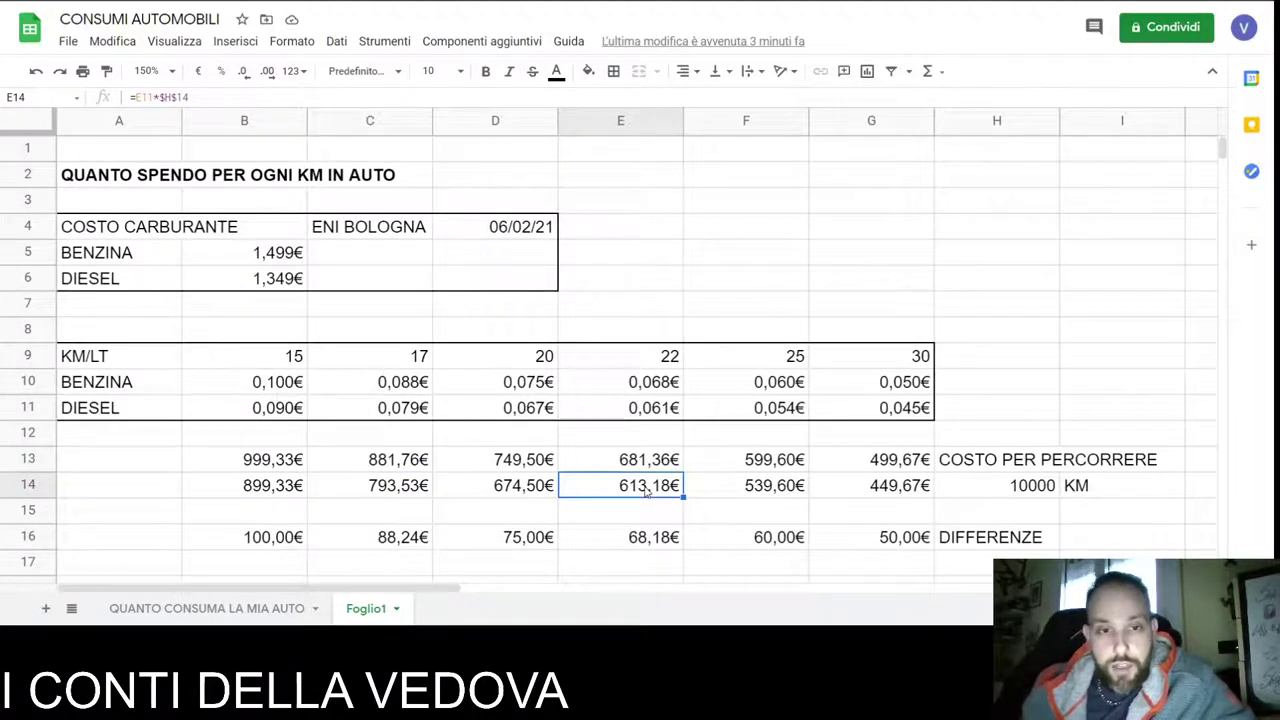